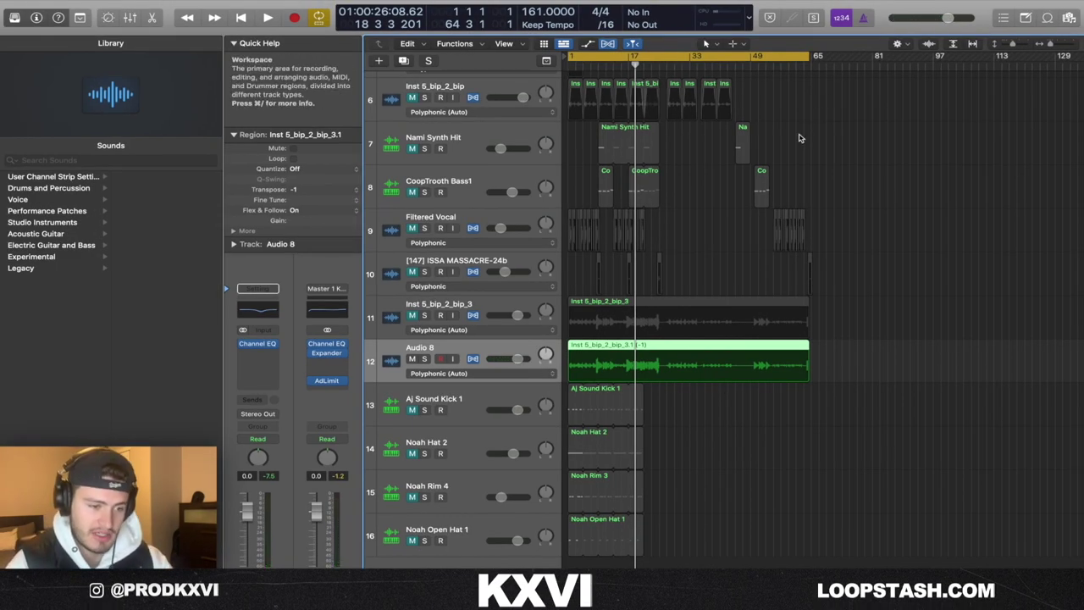
Open the Inst 5 chord region on track 1 in the Piano Roll and play it to review the notes.
{"action": "key", "text": "super+Up"}
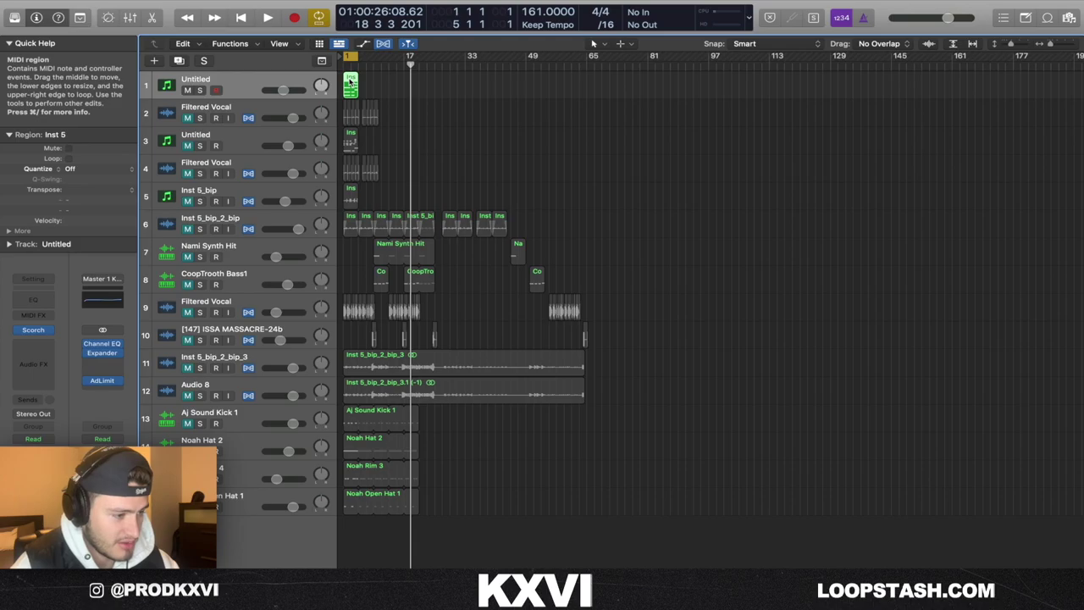
{"action": "double_click", "coordinate": [350, 81]}
{"action": "key", "text": "space"}
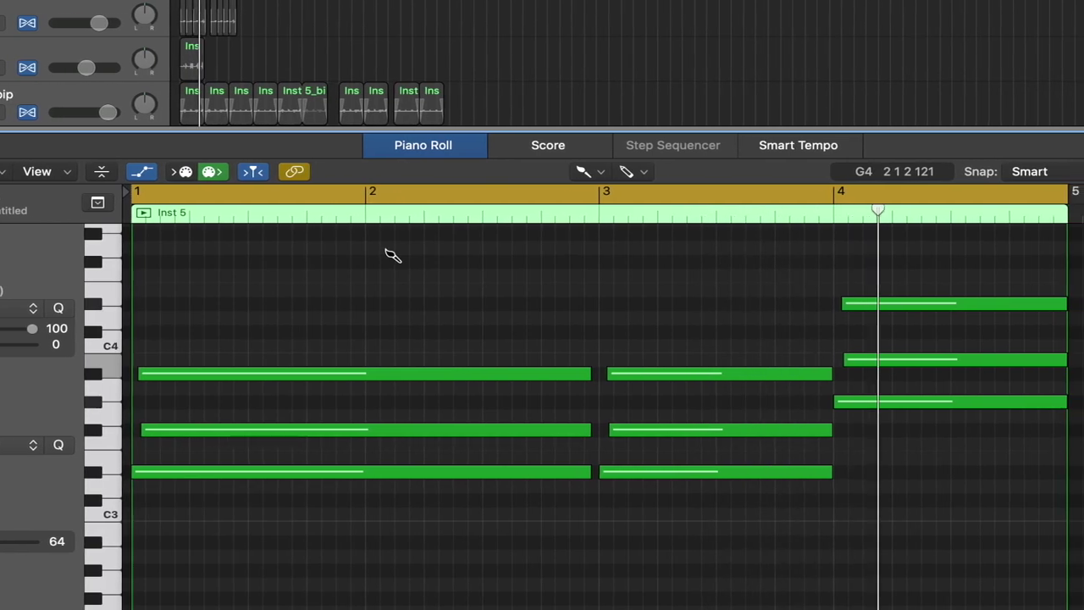
{"action": "left_click", "coordinate": [364, 256]}
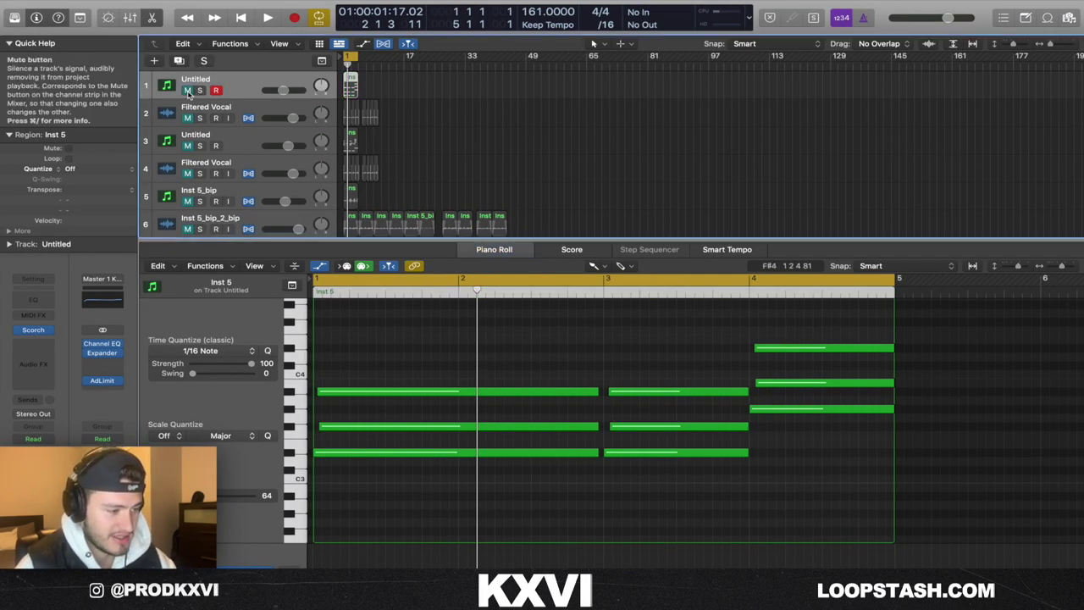
Solo track 3 to review its Inst 5 melody and bass notes in the Piano Roll.
{"action": "left_click", "coordinate": [184, 149]}
{"action": "key", "text": "s"}
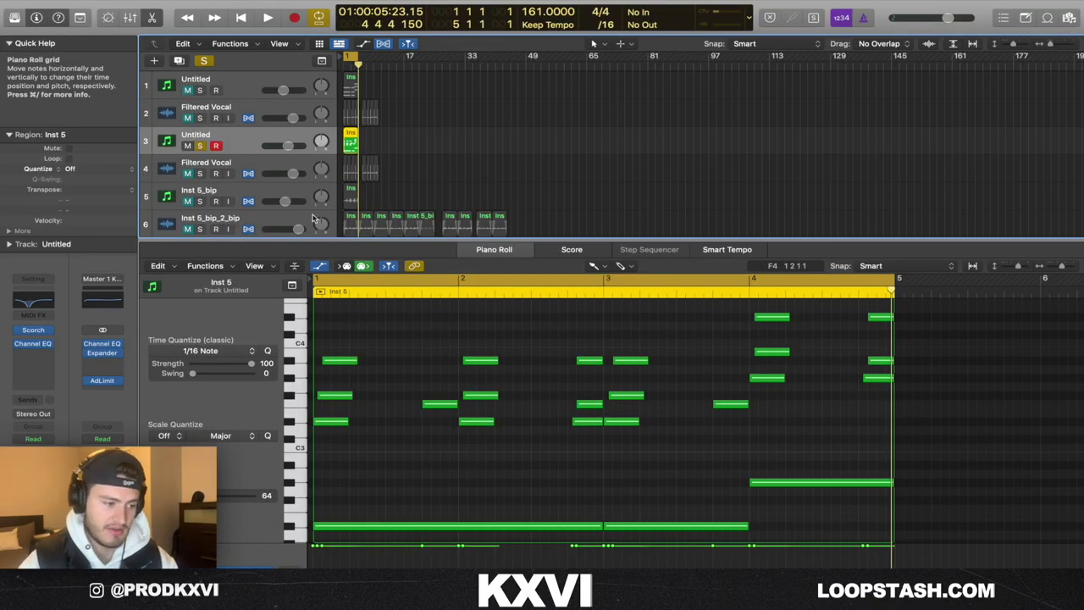
Audition the bounced Inst 5_bip region on track 5 in solo and examine its waveform.
{"action": "scroll", "coordinate": [203, 135], "scroll_direction": "down", "scroll_amount": 3}
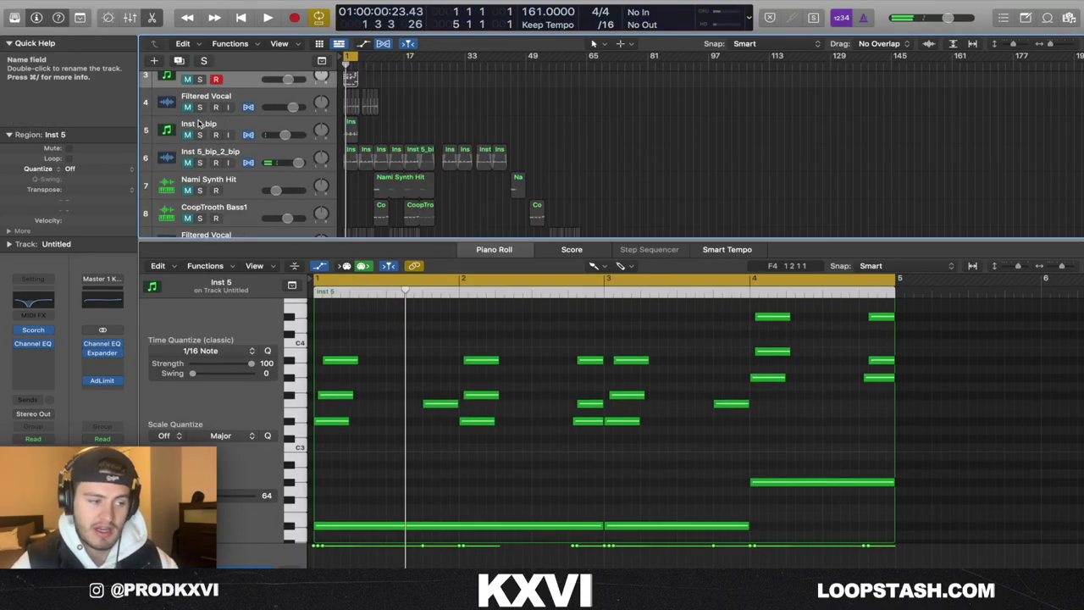
{"action": "left_click", "coordinate": [353, 126]}
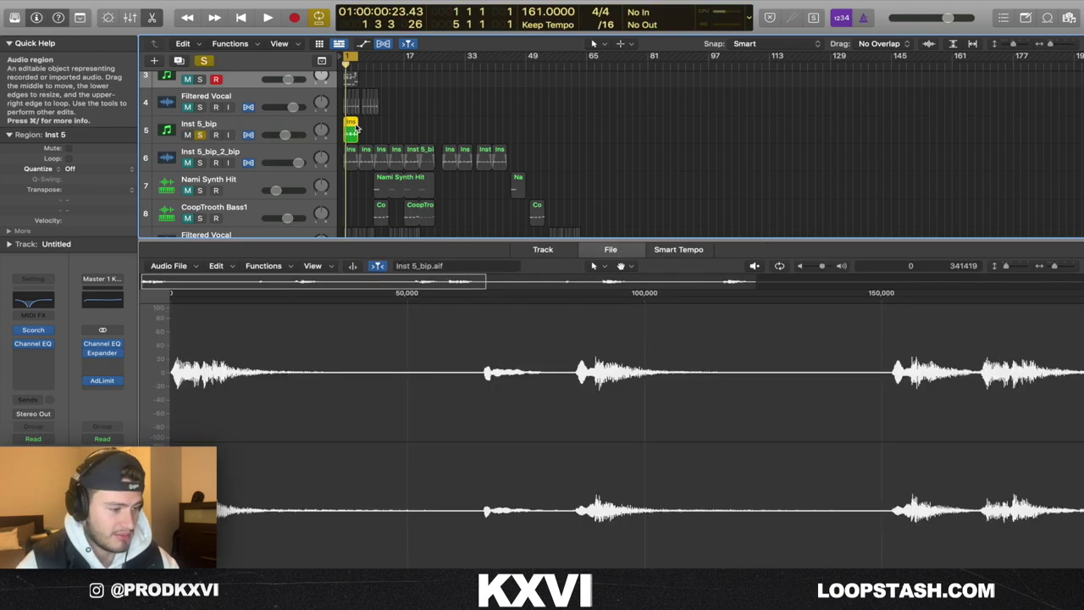
{"action": "scroll", "coordinate": [221, 68], "scroll_direction": "up", "scroll_amount": 2}
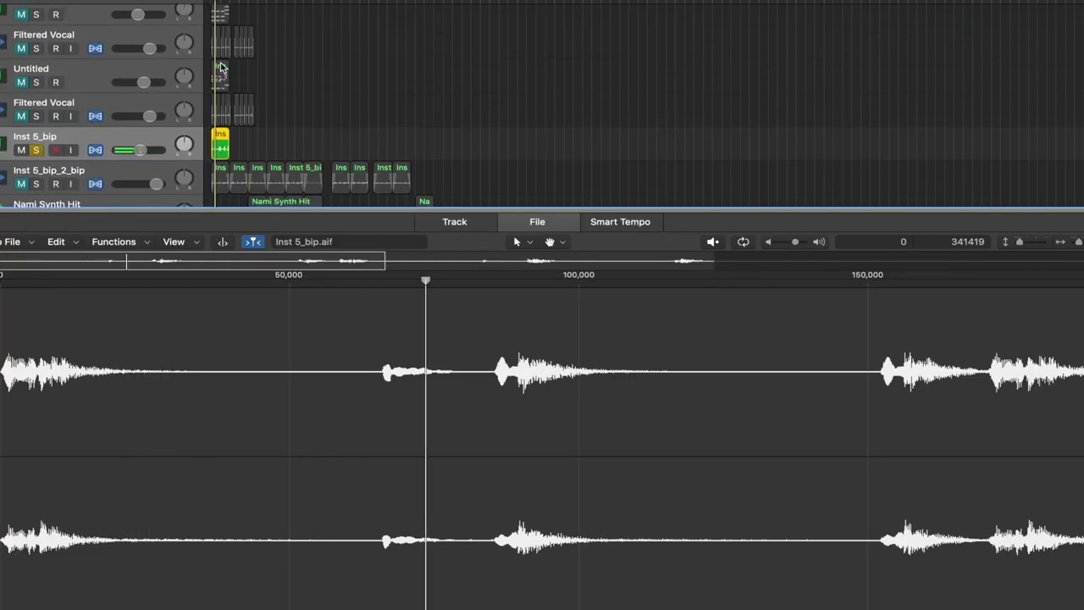
{"action": "scroll", "coordinate": [220, 66], "scroll_direction": "up", "scroll_amount": 5}
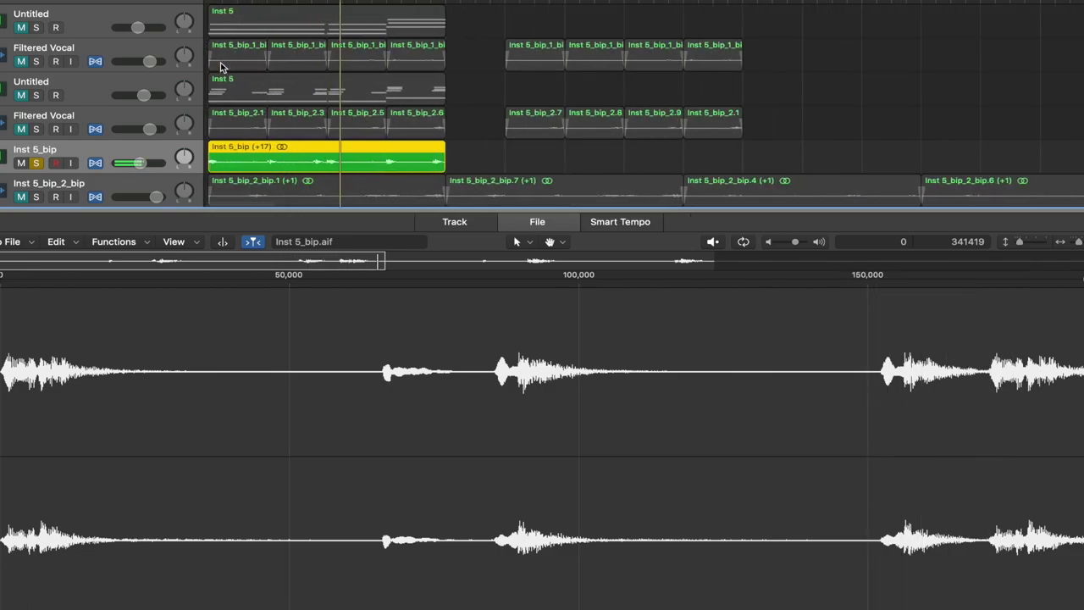
{"action": "scroll", "coordinate": [212, 68], "scroll_direction": "down", "scroll_amount": 1}
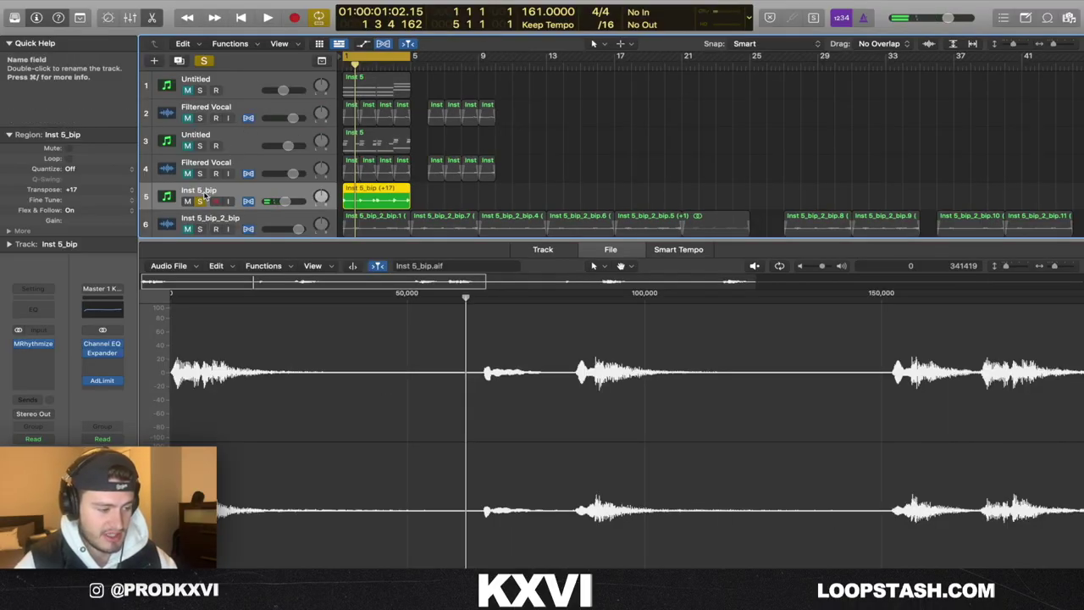
Inspect the MRhythmizer plug-in on the Inst 5_bip track, close it and take the track out of solo.
{"action": "left_click", "coordinate": [36, 345]}
{"action": "left_click", "coordinate": [477, 188]}
{"action": "left_click_drag", "start_coordinate": [591, 156], "coordinate": [568, 96]}
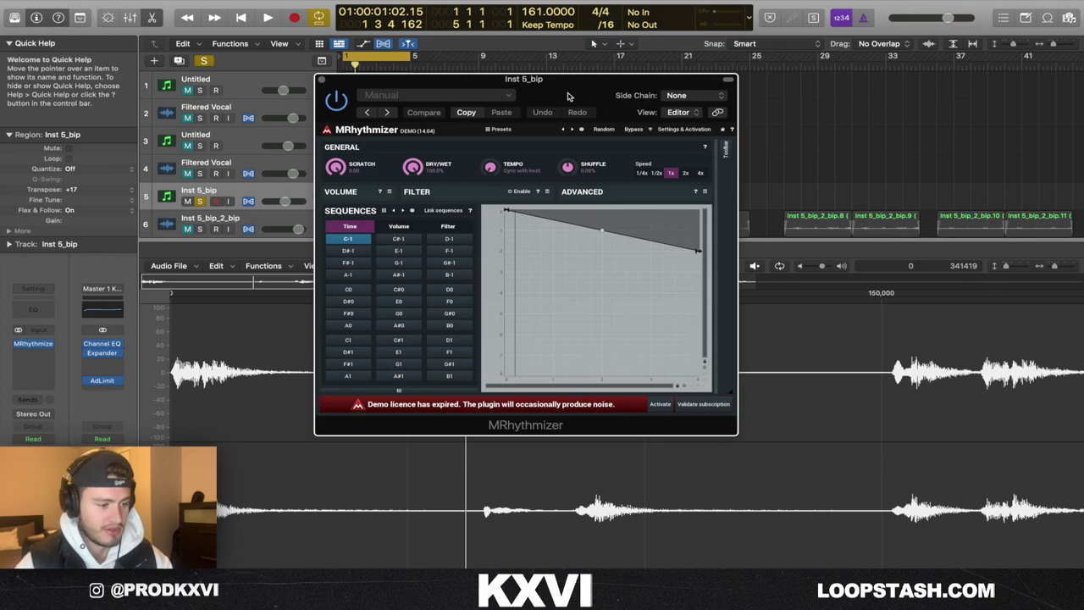
{"action": "left_click", "coordinate": [197, 202]}
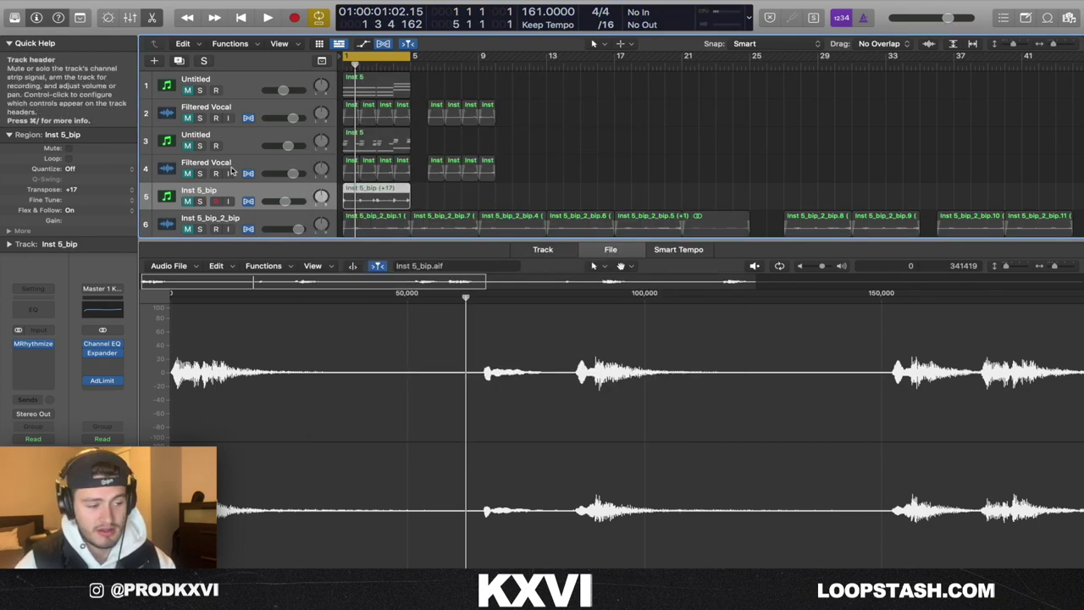
Inspect the Decimort 2 and RC-20 Retro Color settings on the Filtered Vocal track 2.
{"action": "left_click", "coordinate": [196, 110]}
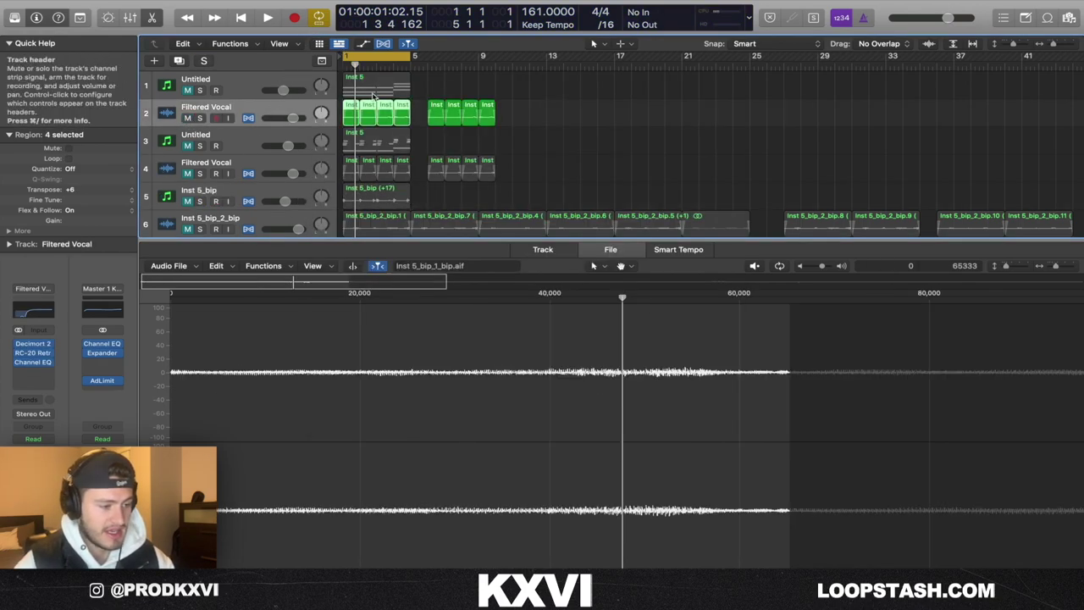
{"action": "left_click", "coordinate": [36, 345]}
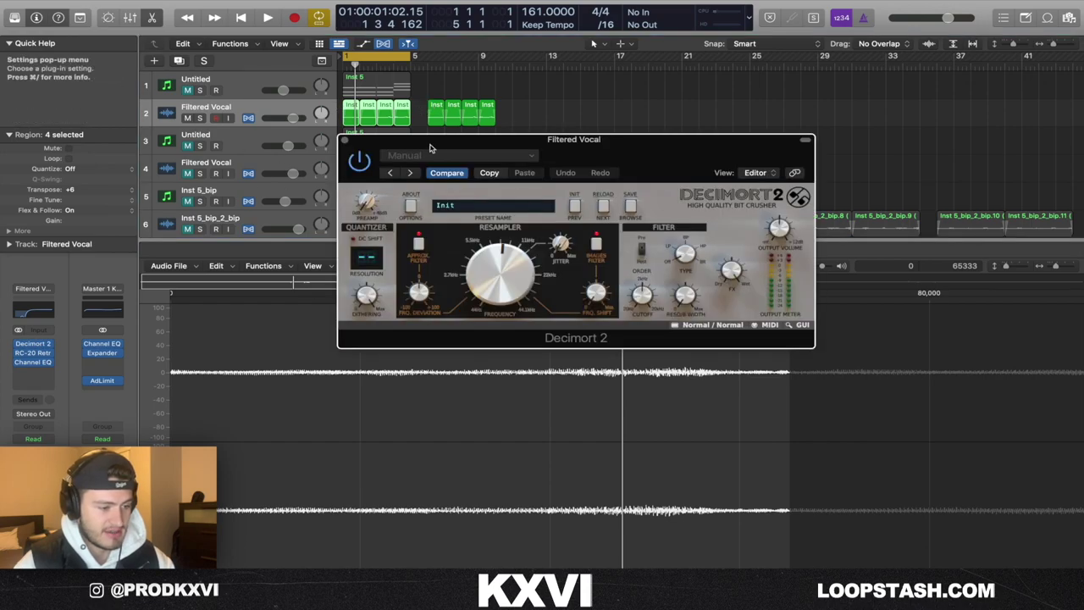
{"action": "left_click", "coordinate": [344, 140]}
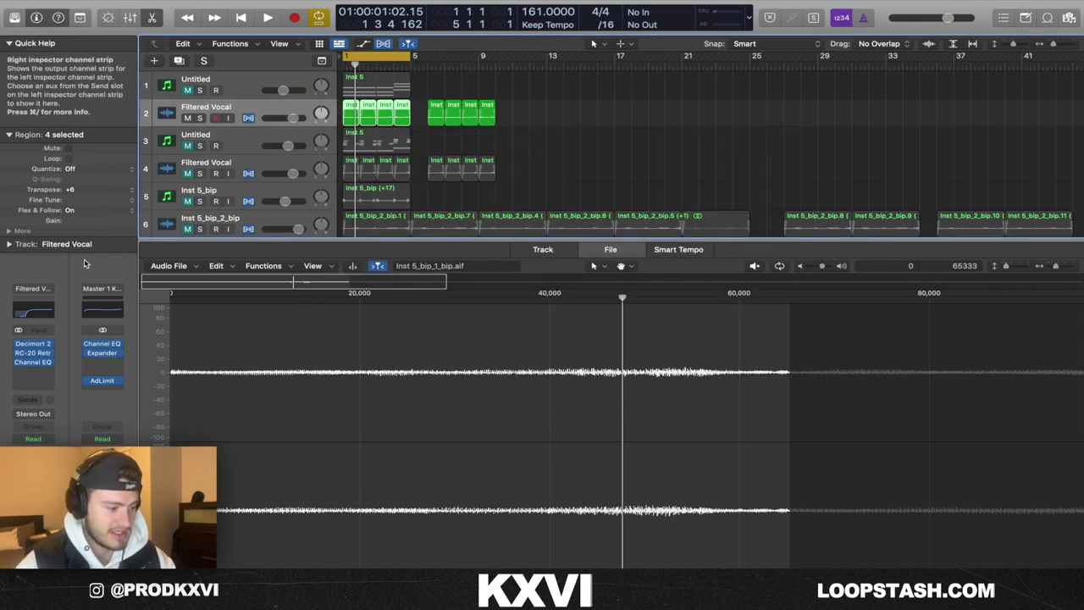
{"action": "left_click", "coordinate": [35, 348]}
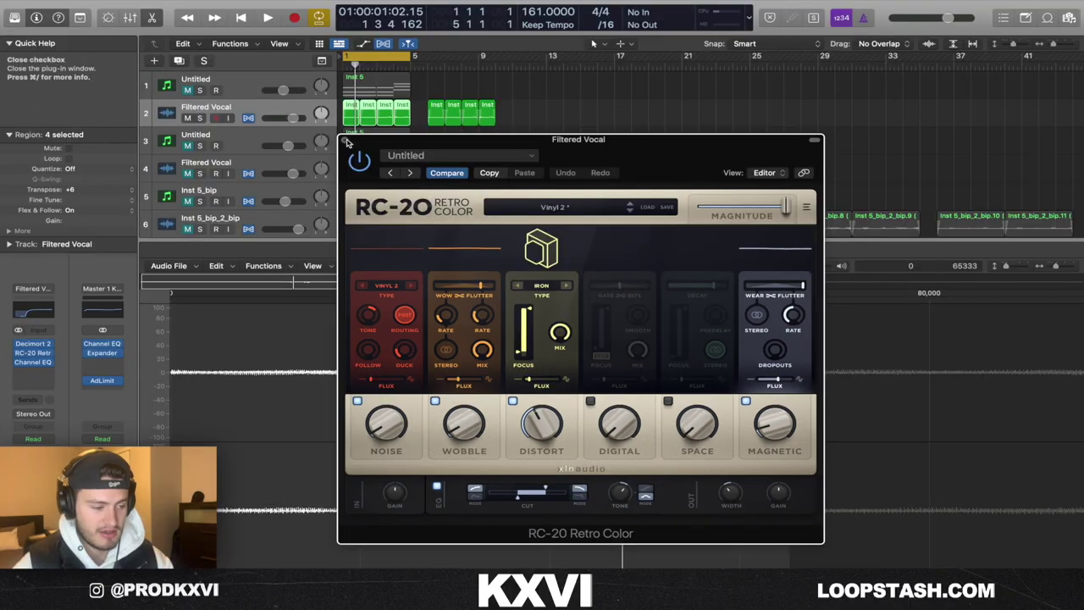
{"action": "left_click", "coordinate": [225, 50]}
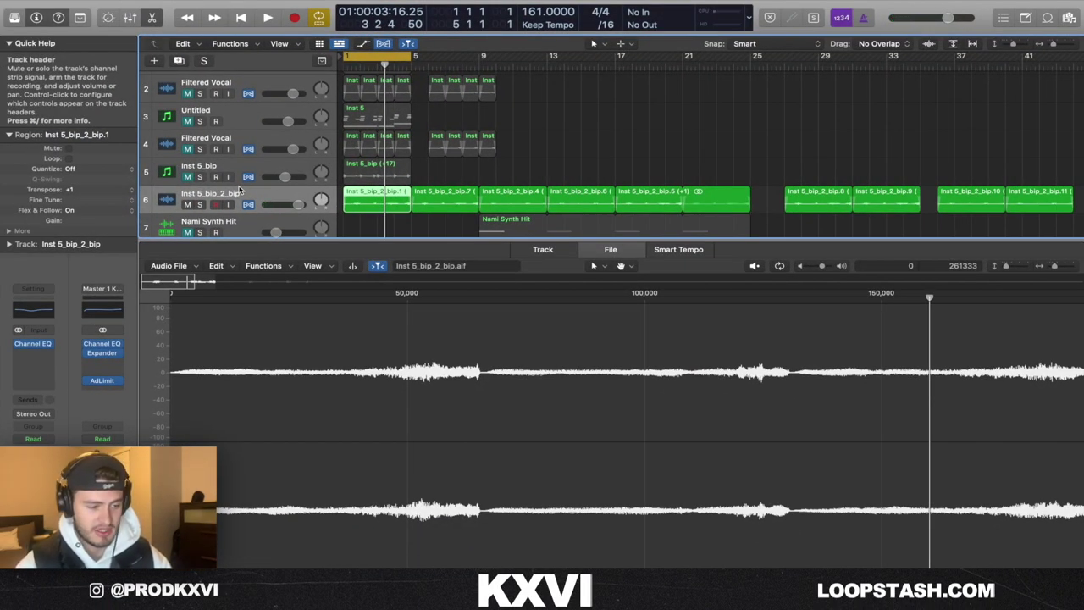
Play the Inst 5_bip_2_bip track from the start of the project.
{"action": "scroll", "coordinate": [313, 180], "scroll_direction": "down", "scroll_amount": 5}
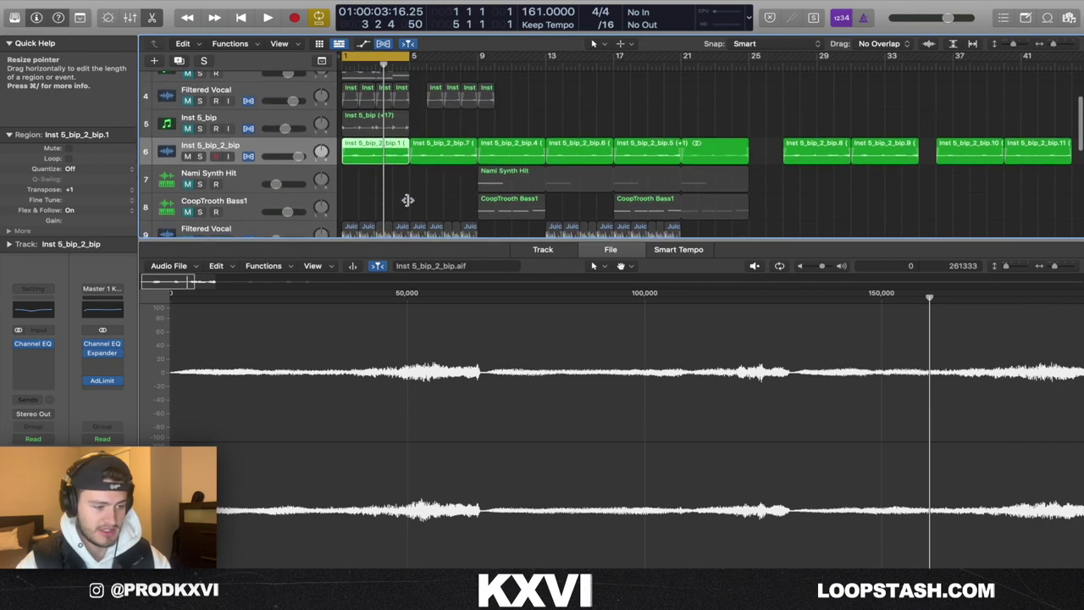
{"action": "key", "text": "Return"}
{"action": "key", "text": "space"}
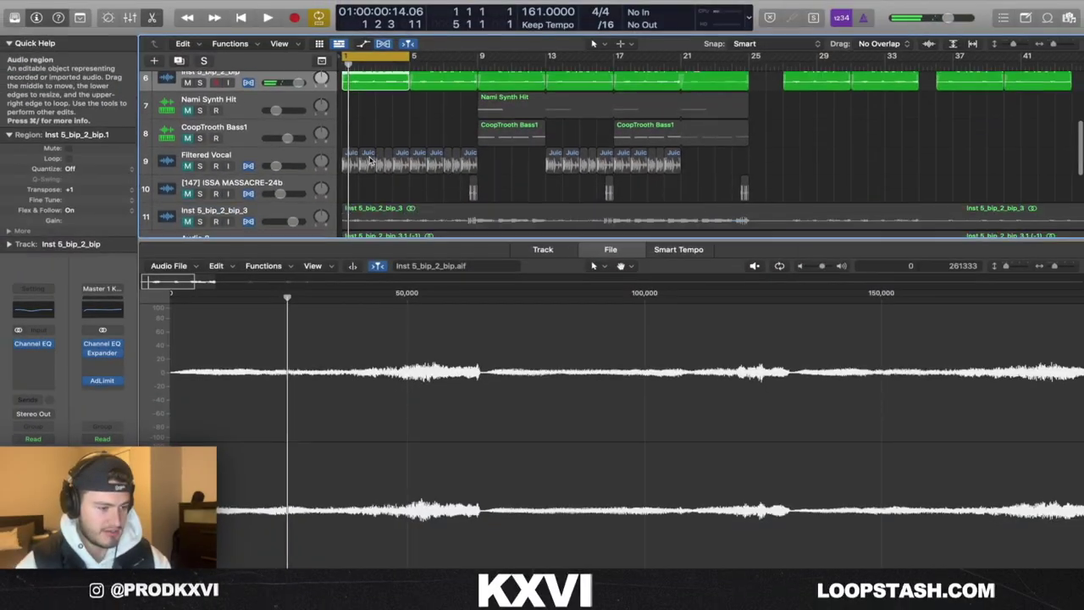
Audition the Nami Synth Hit and CoopTrooth Bass1 regions in solo, checking the RC-20 plug-in on Nami Synth Hit.
{"action": "left_click", "coordinate": [286, 148]}
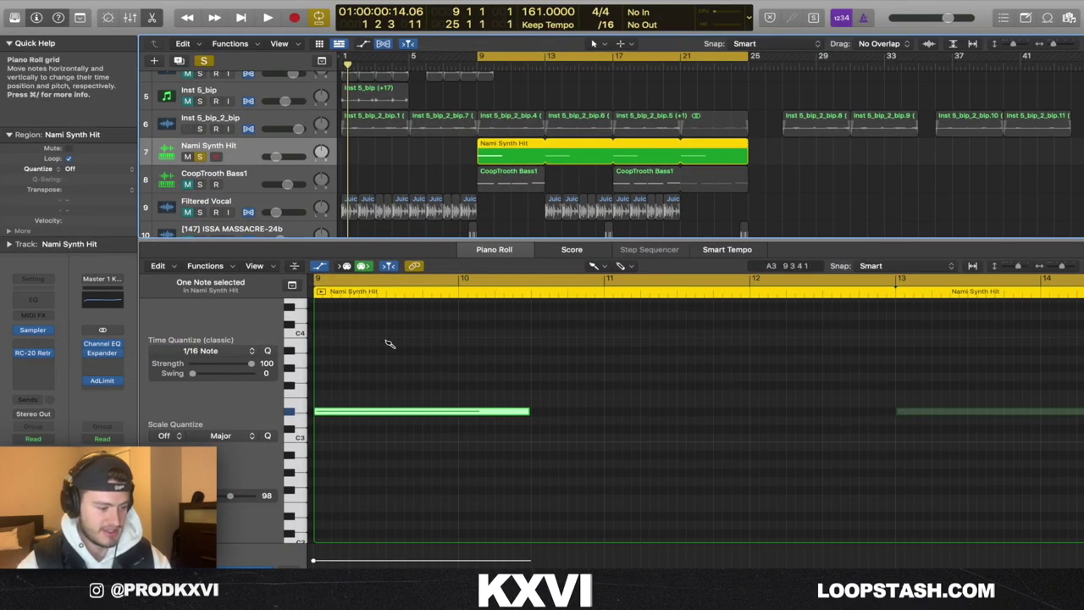
{"action": "left_click", "coordinate": [32, 352]}
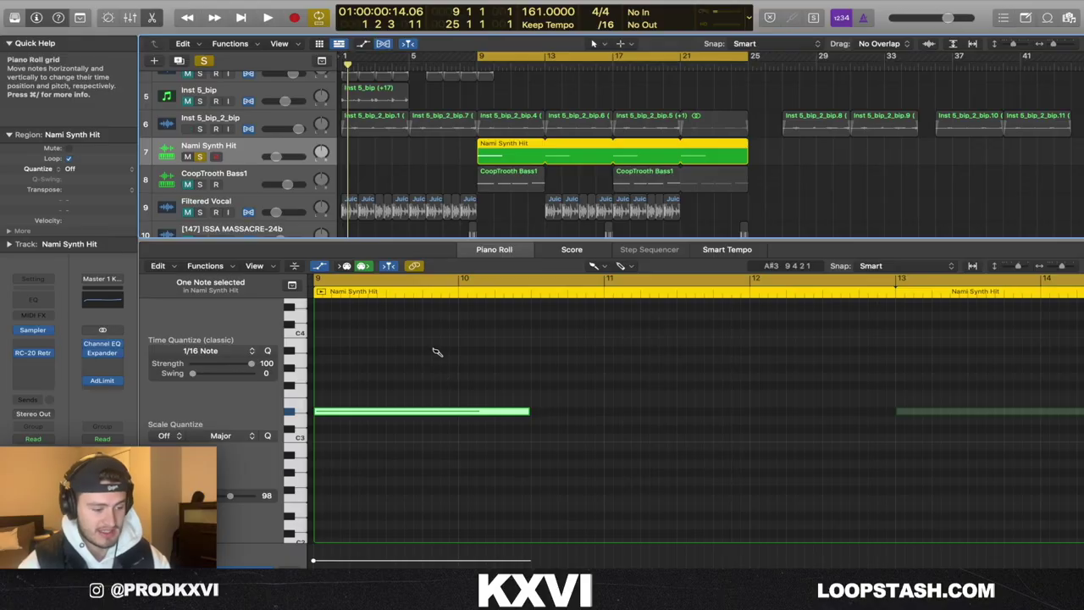
{"action": "key", "text": "space"}
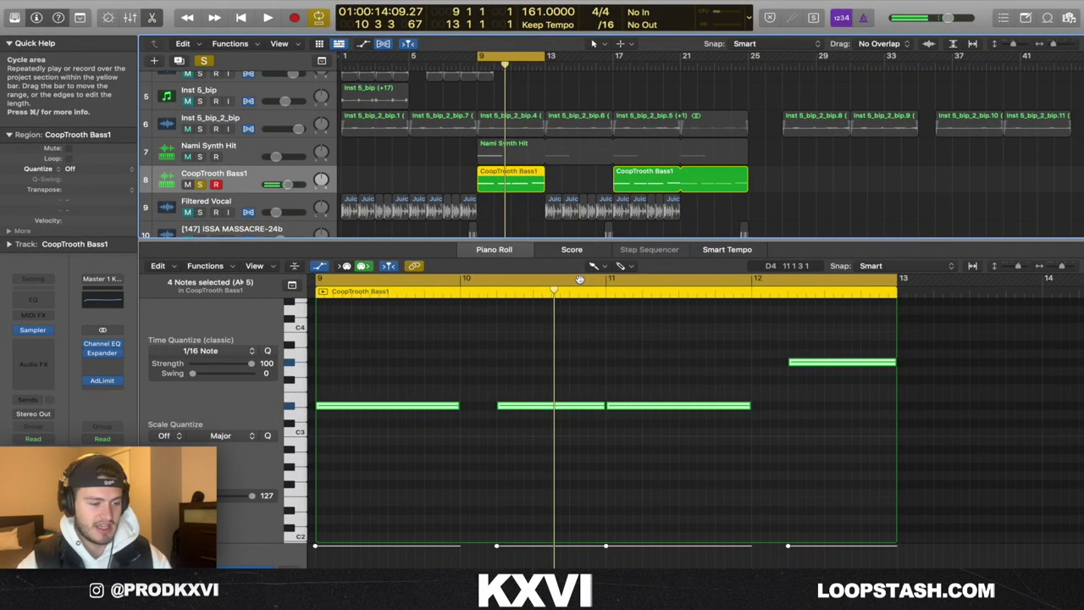
Inspect the RC-20 Retro Color and Channel EQ plug-ins on the Filtered Vocal track 9.
{"action": "mouse_move", "coordinate": [169, 7]}
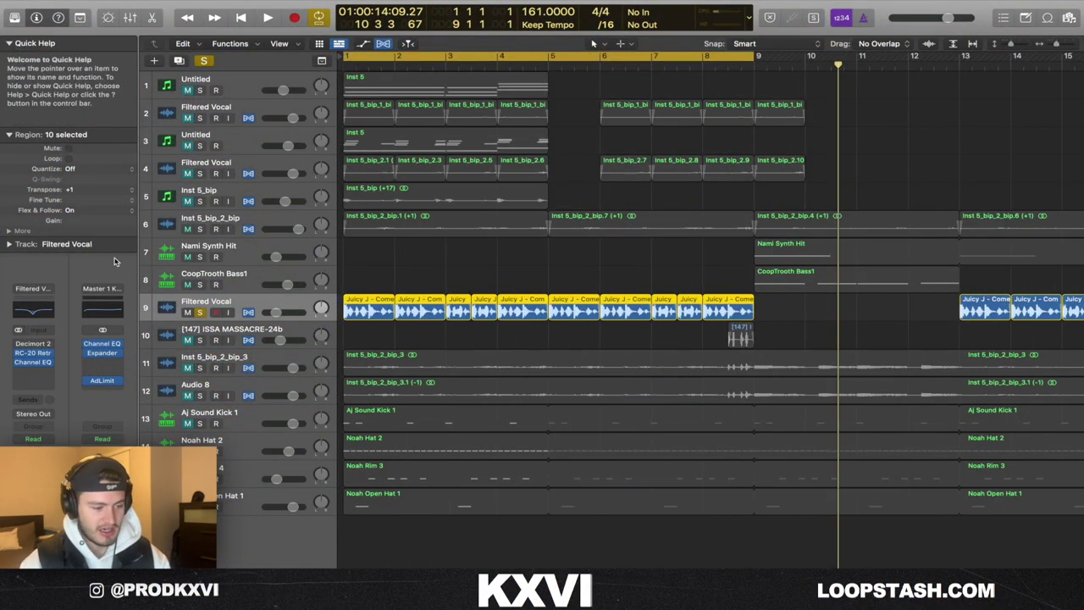
{"action": "left_click", "coordinate": [33, 354]}
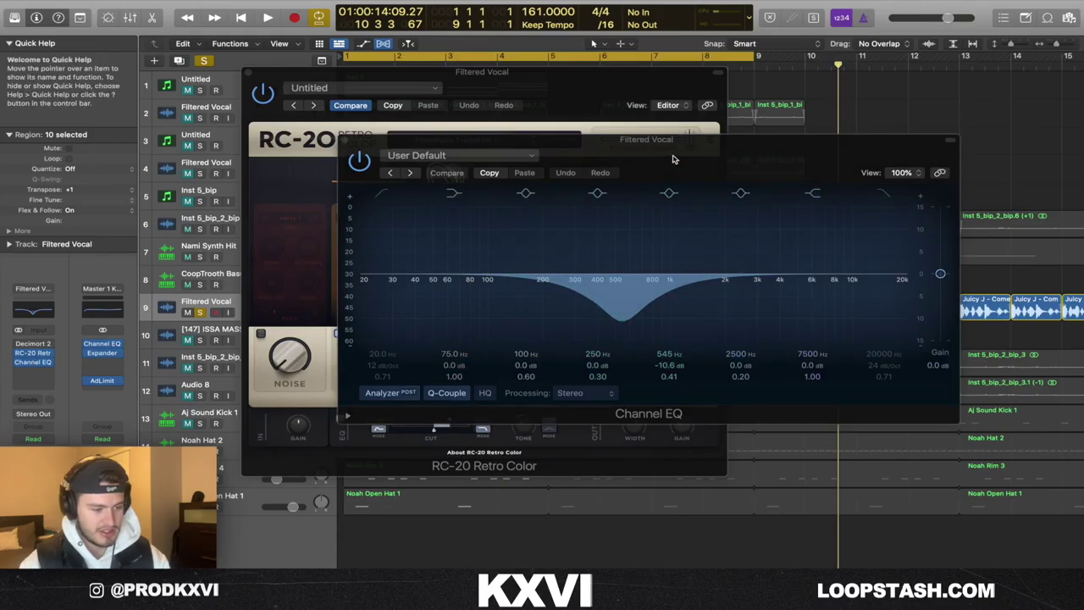
{"action": "left_click_drag", "start_coordinate": [673, 159], "coordinate": [608, 125]}
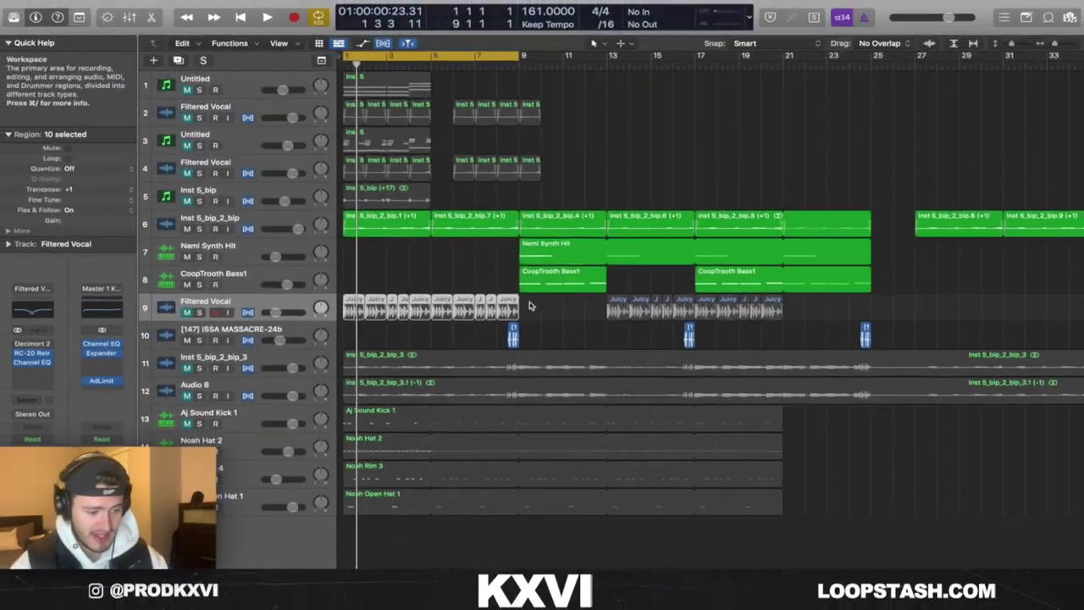
Cycle the first [147] ISSA MASSACRE region, from bar 8 beat 3 to bar 9, and audition it with the surrounding melody.
{"action": "key", "text": "space"}
{"action": "left_click", "coordinate": [119, 428]}
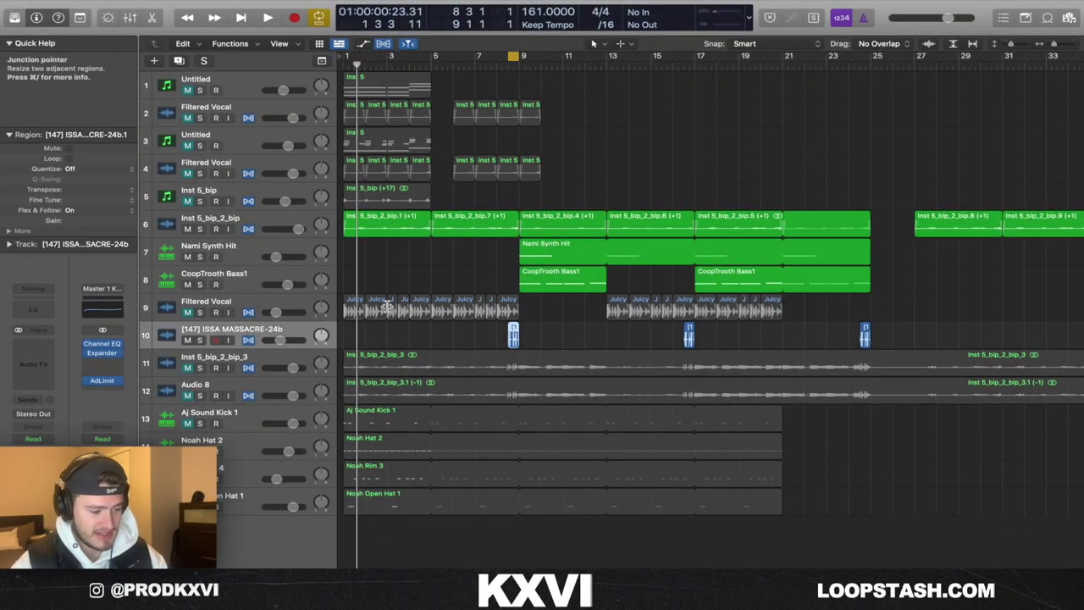
{"action": "key", "text": "super+Right"}
{"action": "key", "text": "super+Right"}
{"action": "key", "text": "super+Right"}
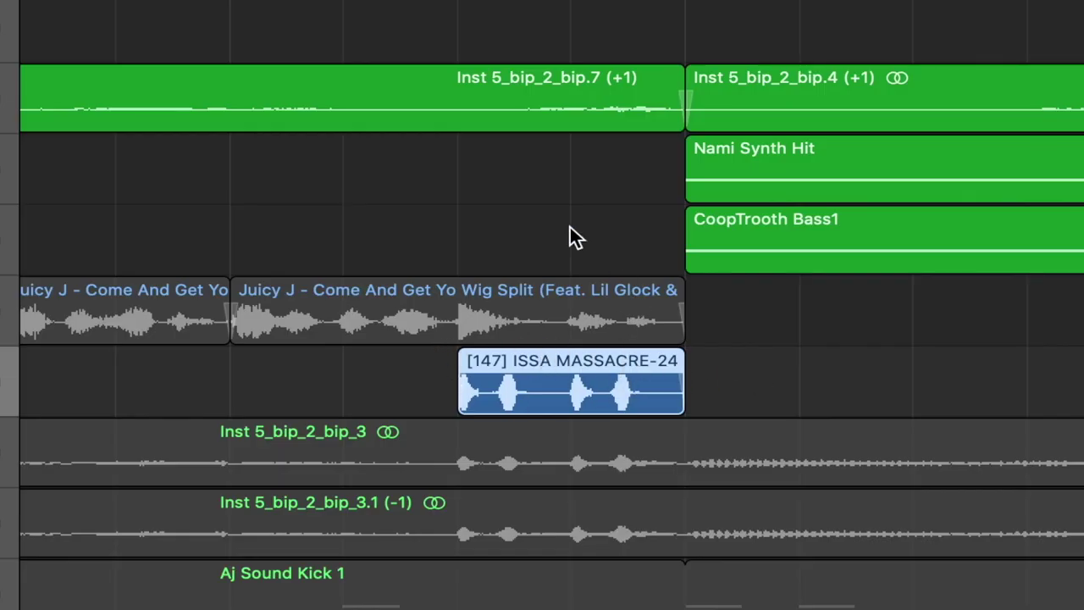
{"action": "key", "text": "space"}
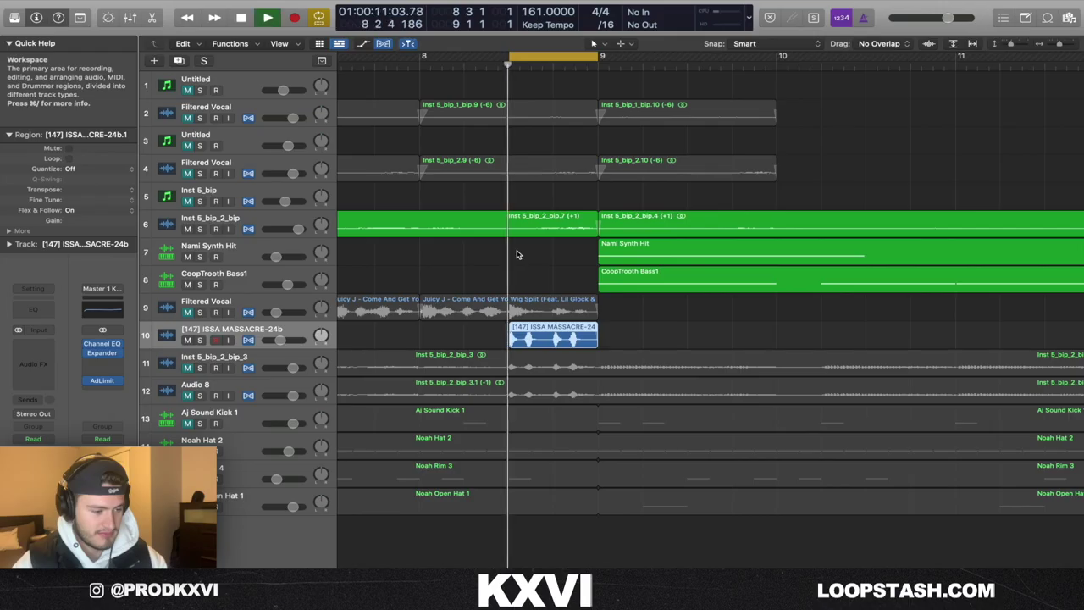
{"action": "key", "text": "space"}
{"action": "key", "text": "super+Left"}
{"action": "key", "text": "super+Left"}
{"action": "key", "text": "super+Left"}
{"action": "key", "text": "super+Left"}
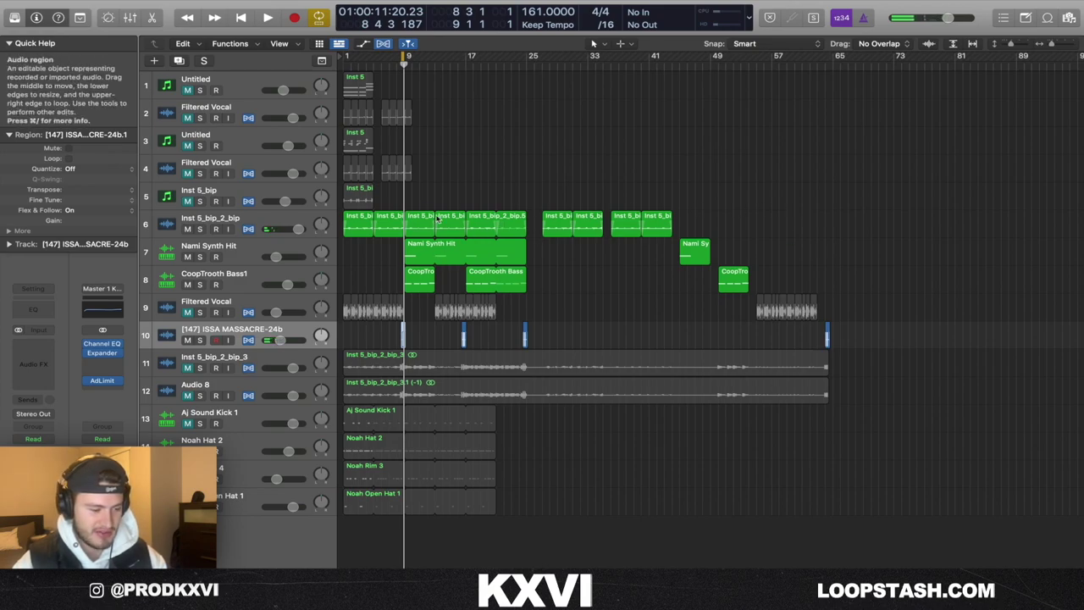
Select the arranged melody regions on tracks 6 to 10, mute their tracks and unmute the Audio 8 track.
{"action": "left_click_drag", "start_coordinate": [354, 271], "coordinate": [339, 211]}
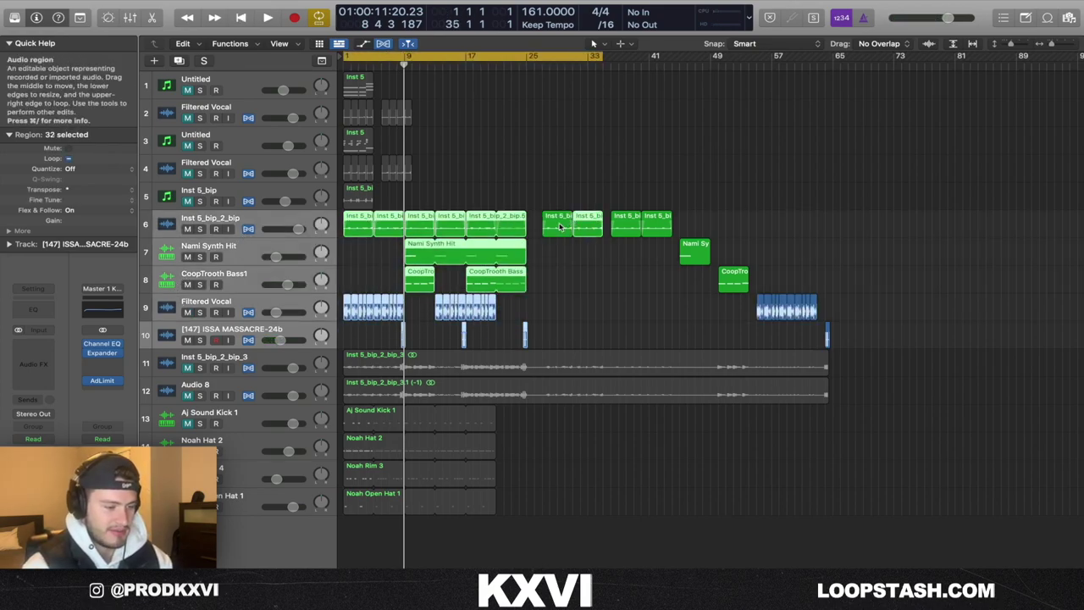
{"action": "left_click_drag", "start_coordinate": [188, 312], "coordinate": [187, 225]}
{"action": "left_click", "coordinate": [187, 386]}
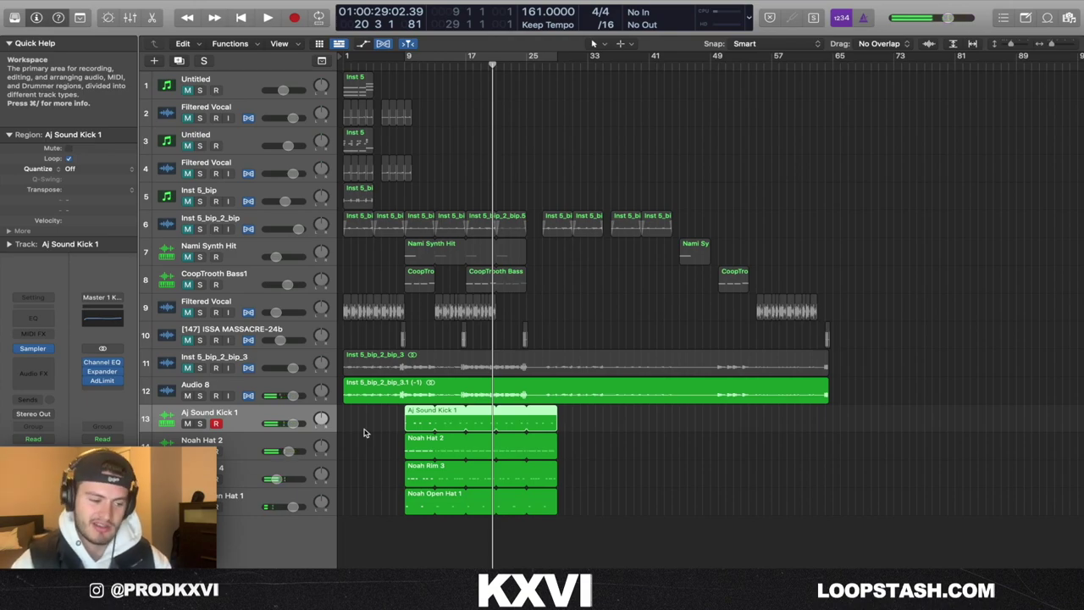
Cycle the drum regions over bars 9 to 29 and review the soloed kick, hat, rim and open hat patterns in the Piano Roll.
{"action": "key", "text": "super+u"}
{"action": "key", "text": "p"}
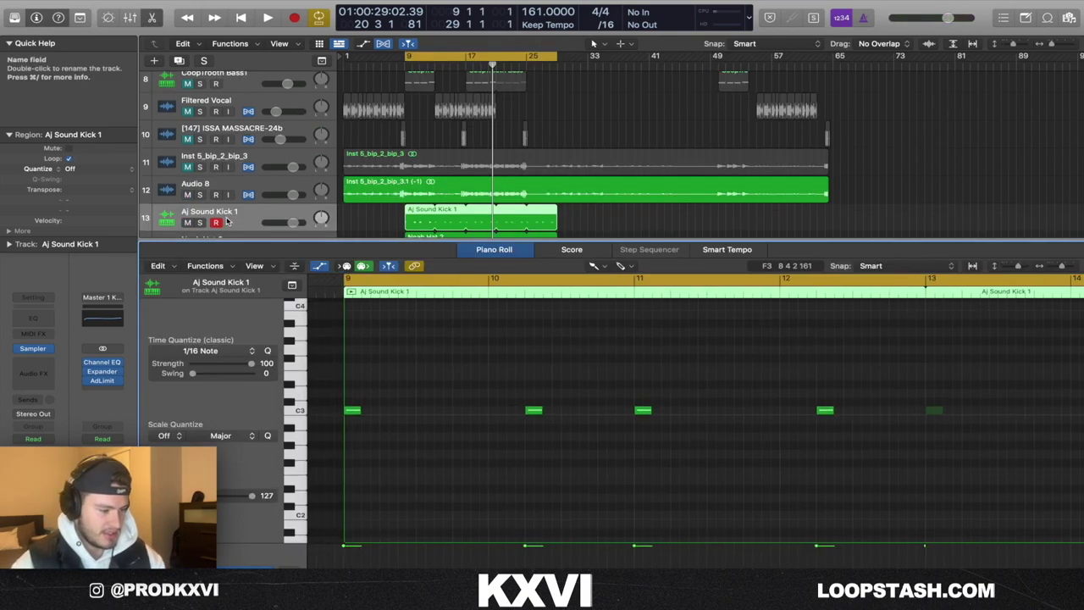
{"action": "left_click", "coordinate": [199, 222]}
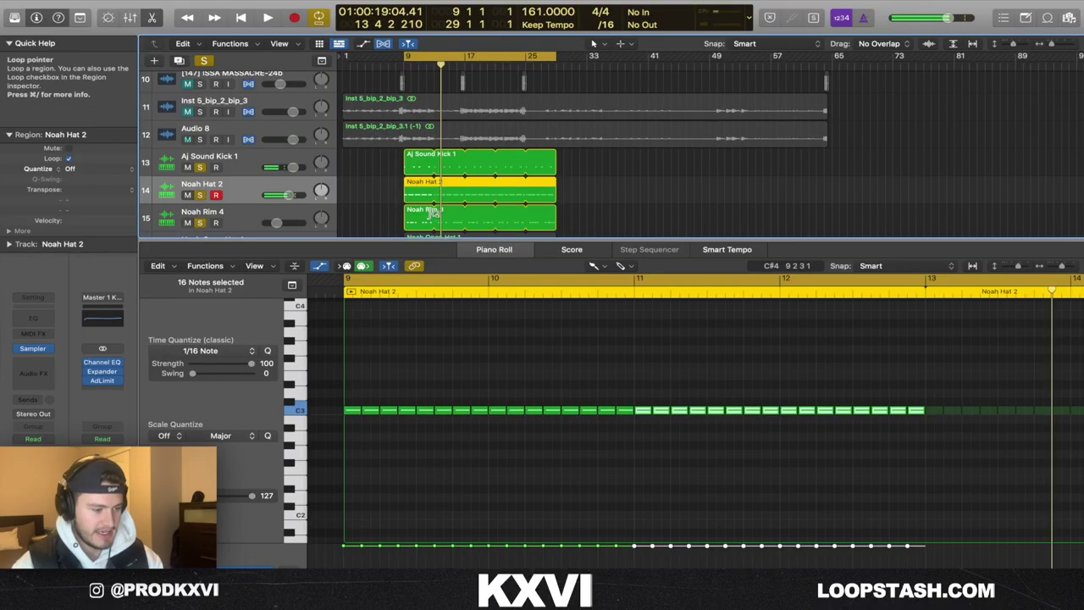
{"action": "key", "text": "Down"}
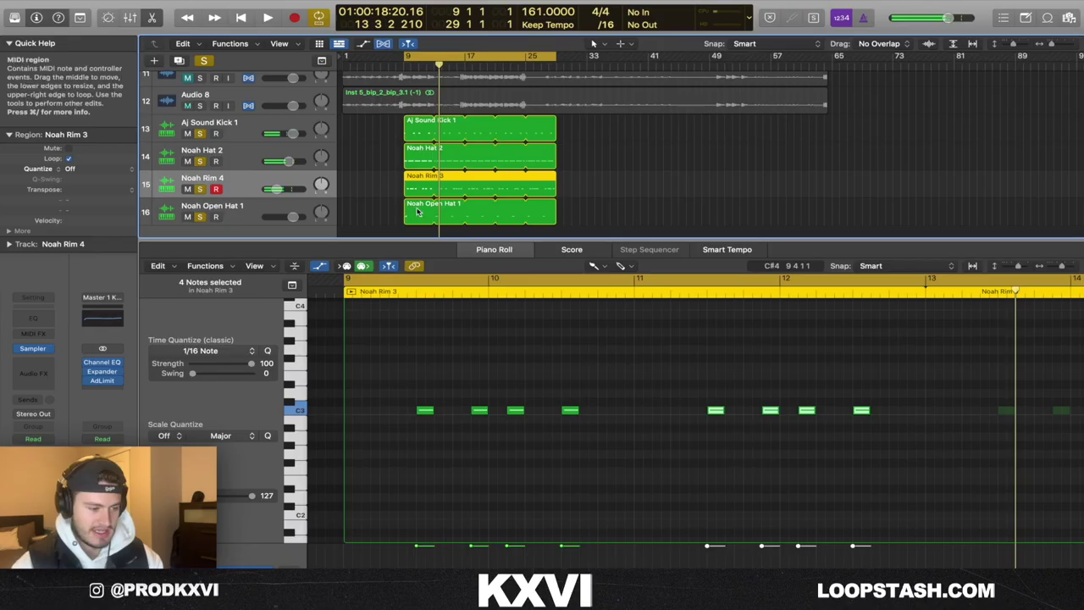
{"action": "key", "text": "Down"}
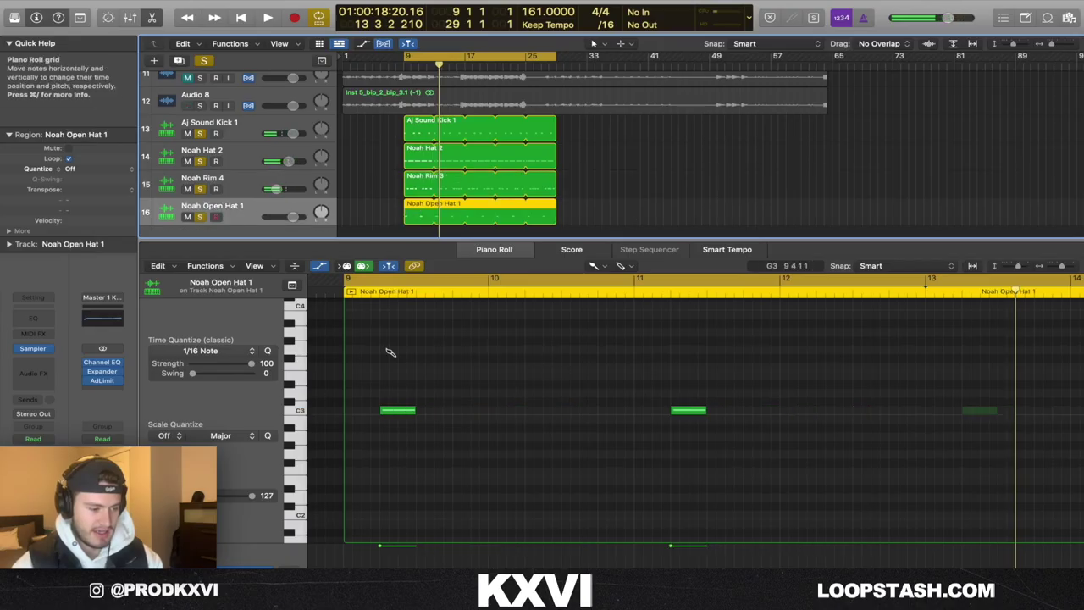